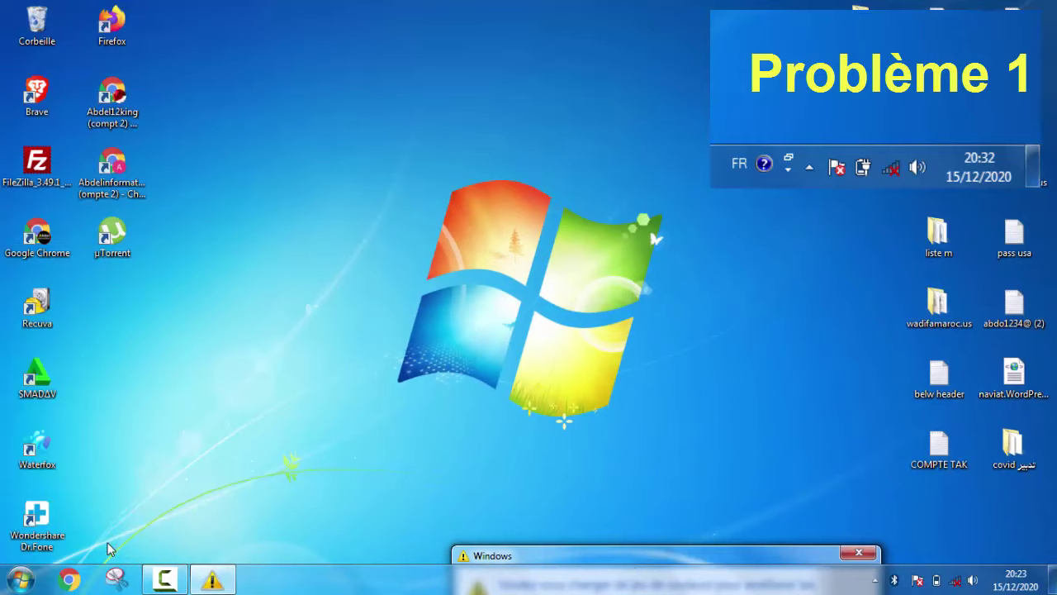
Step: Open the Device Manager (Gestionnaire de périphériques) from the computer's system properties
left_click(27, 582)
right_click(280, 345)
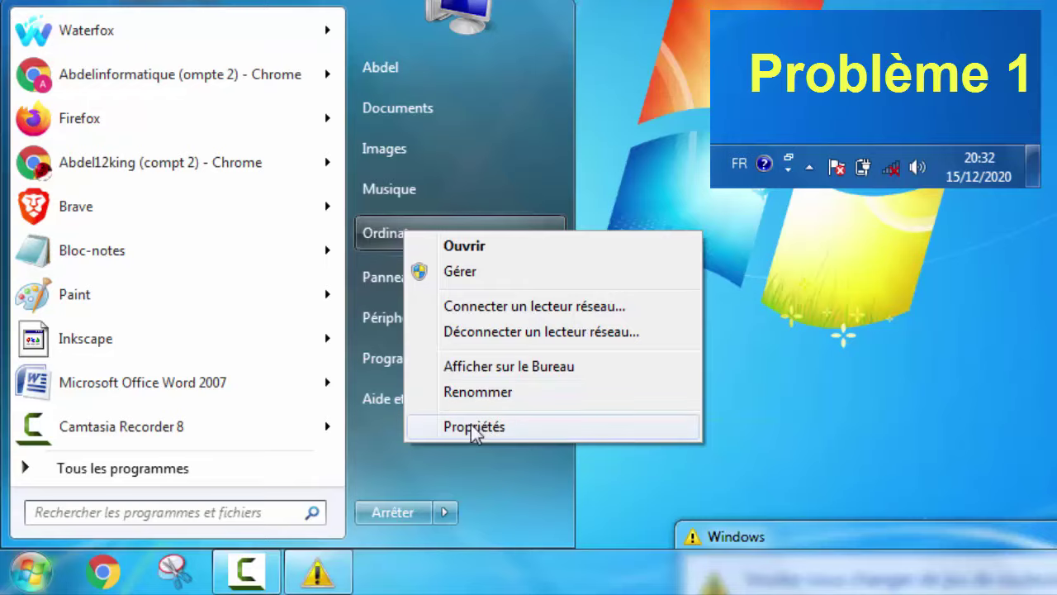
left_click(475, 426)
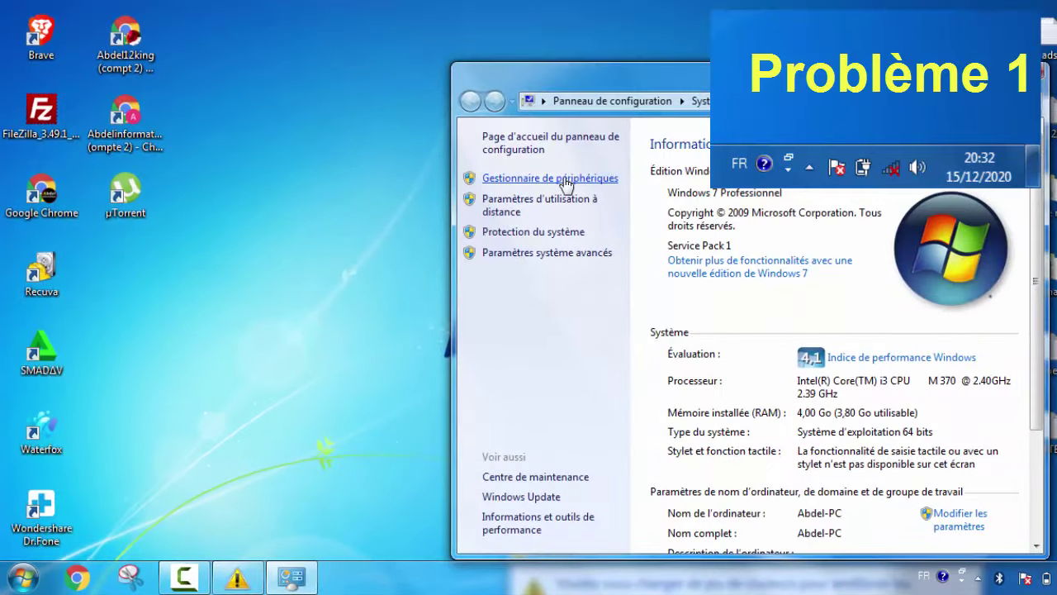
left_click(567, 179)
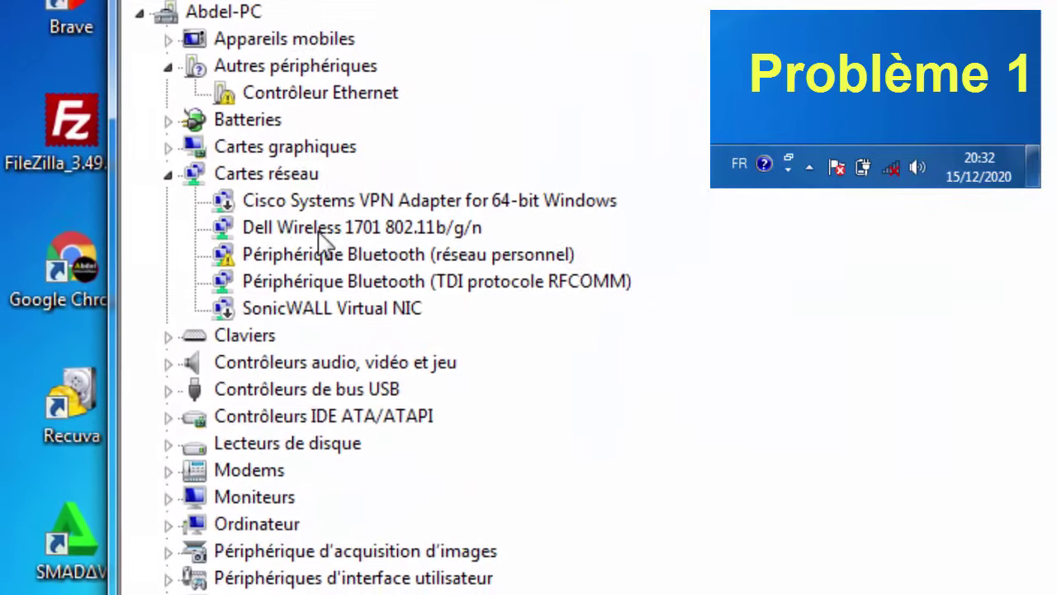
Step: Review the actions available for the Dell Wireless 1701 802.11b/g/n adapter, then close the Device Manager and System windows
left_click(266, 231)
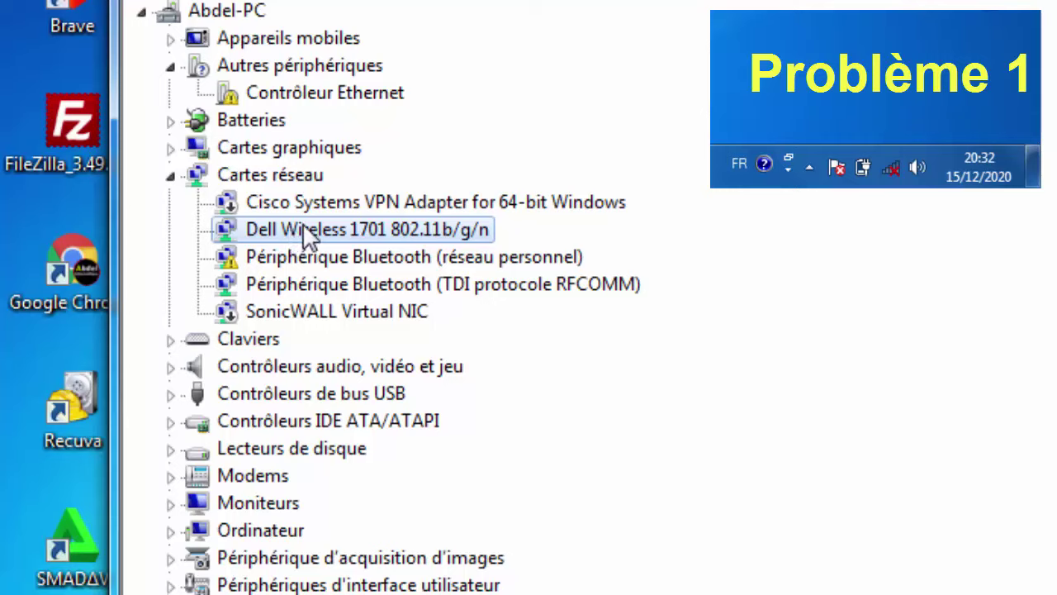
right_click(293, 225)
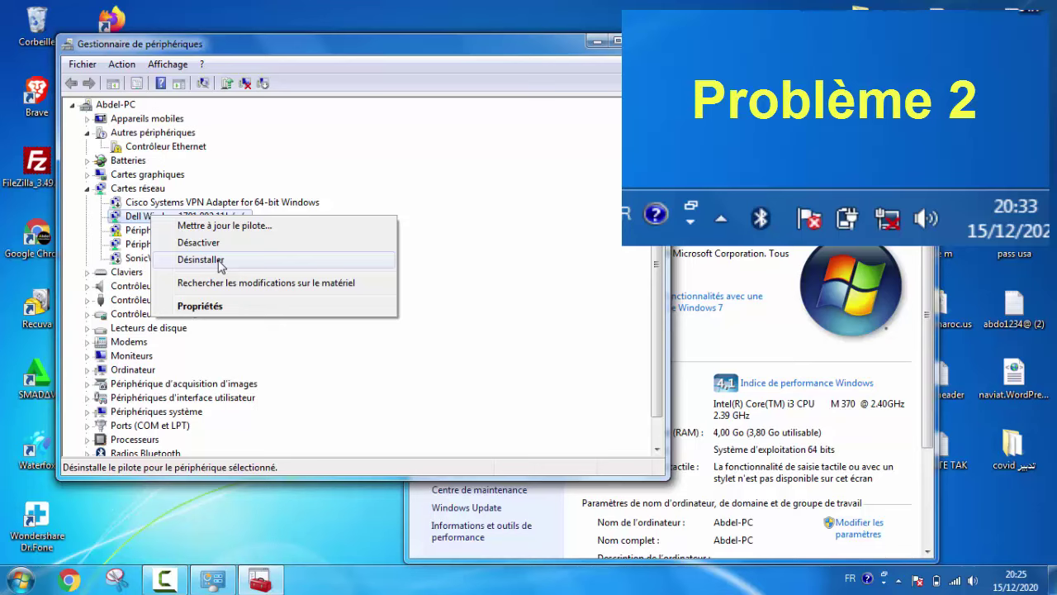
mouse_move(954, 583)
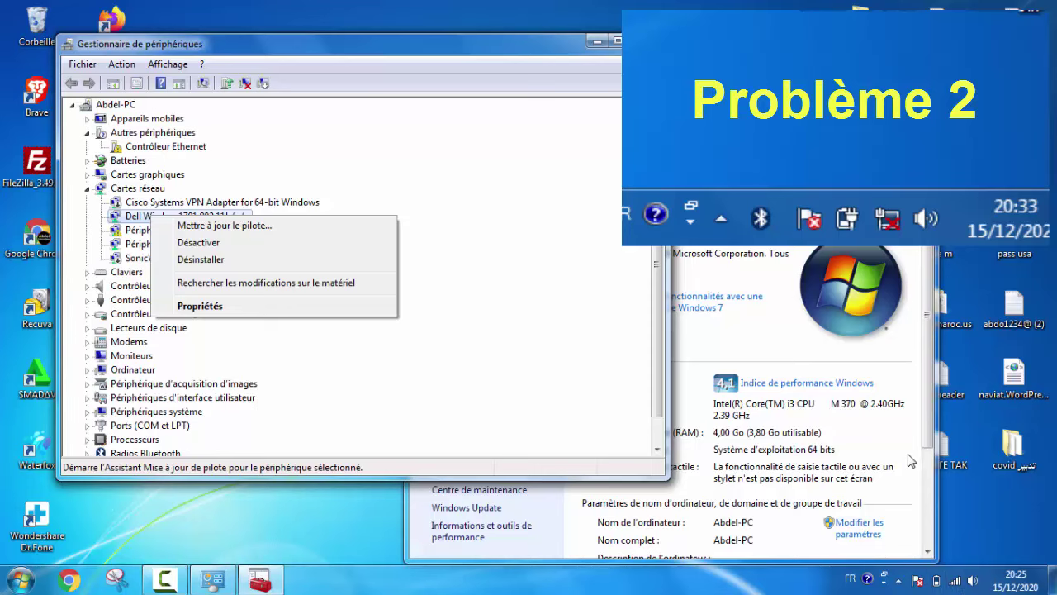
left_click(232, 200)
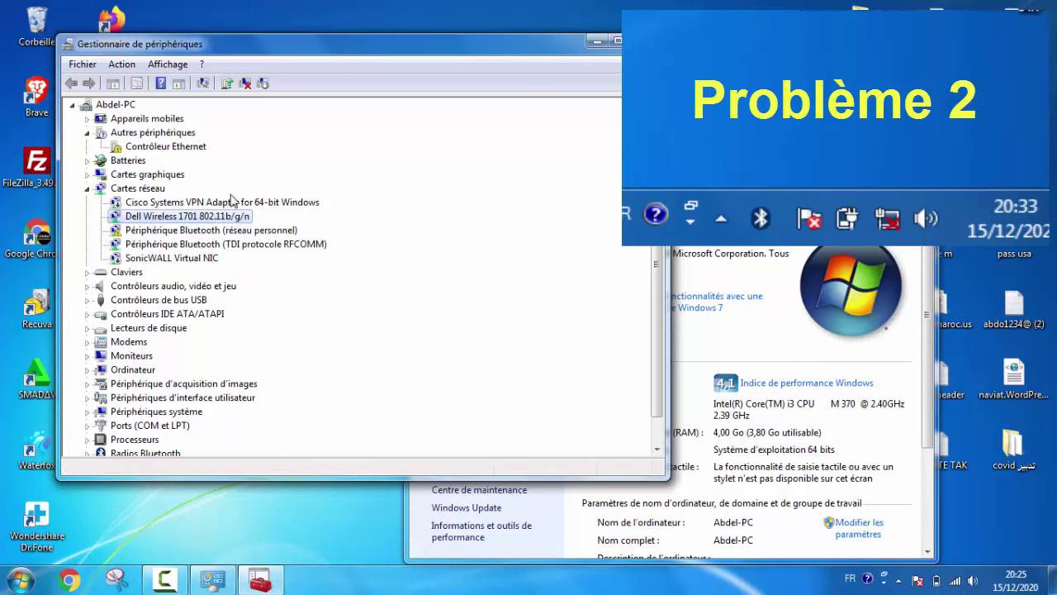
left_click(648, 41)
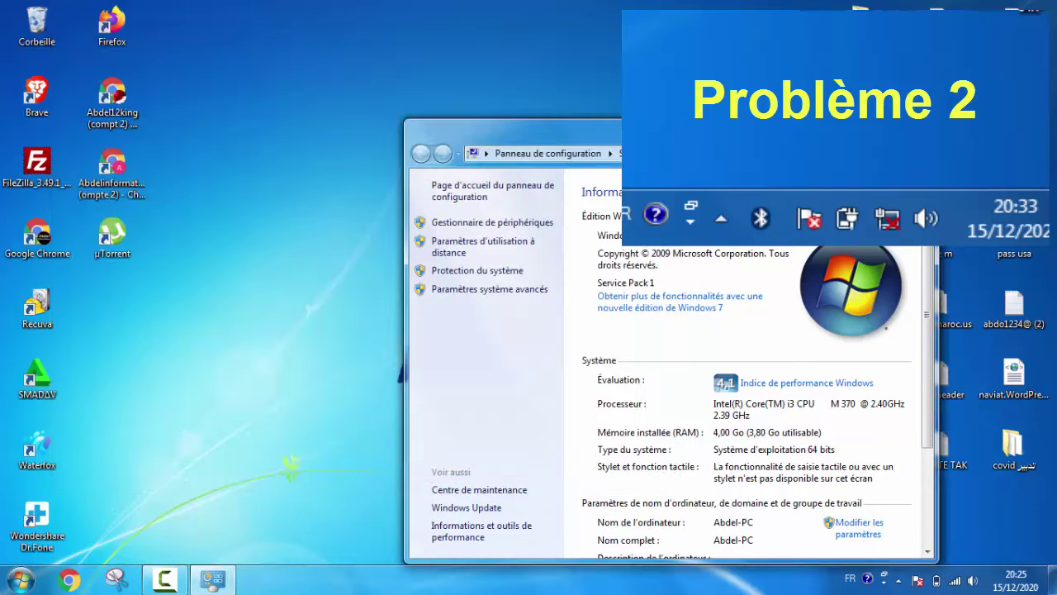
left_click(921, 129)
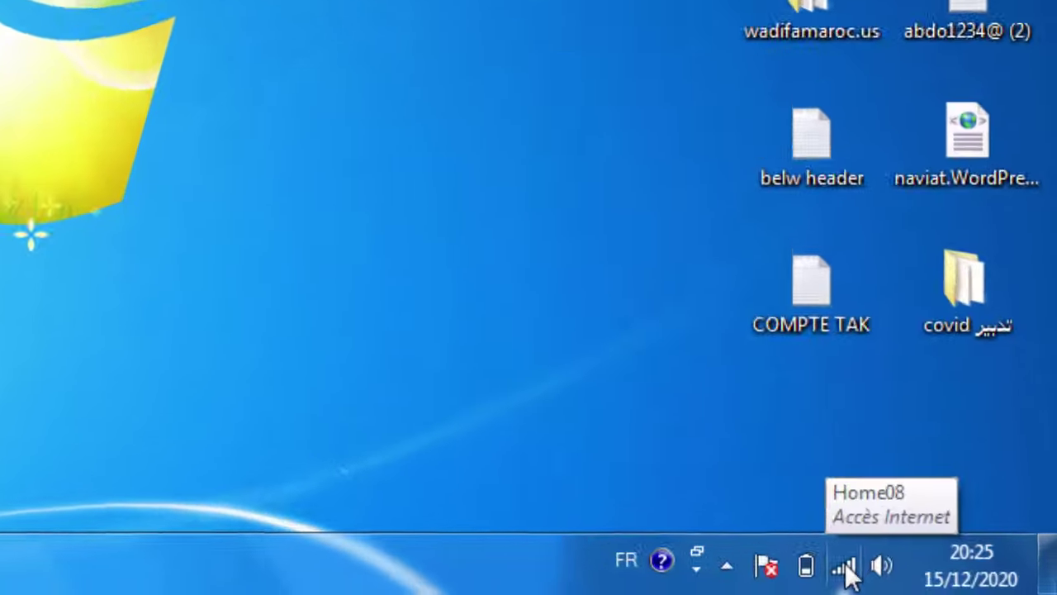
Step: Open the network adapter settings through the Network and Sharing Center (Centre Réseau et partage)
left_click(843, 567)
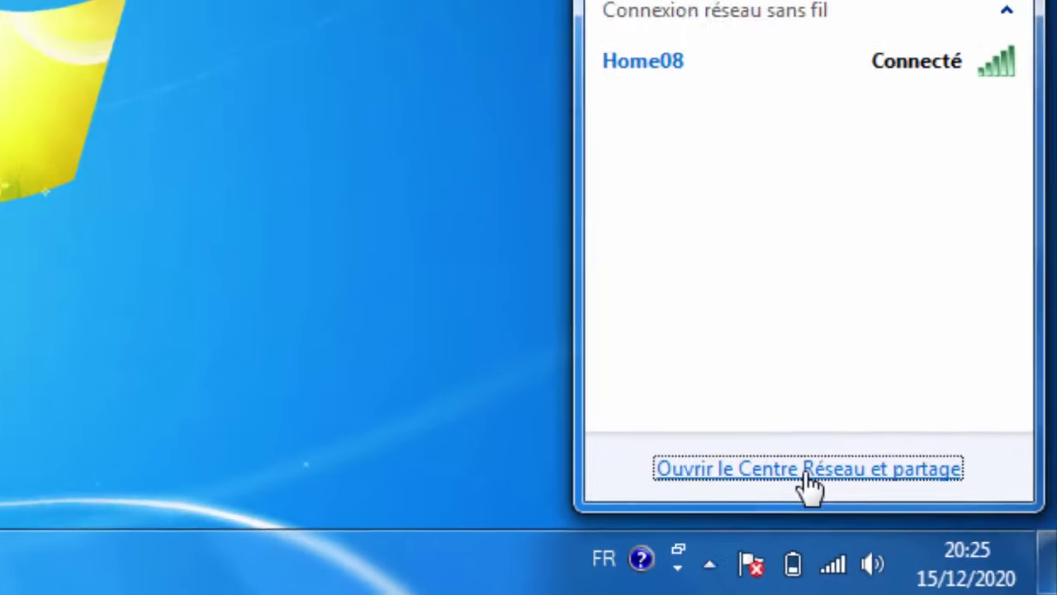
left_click(588, 353)
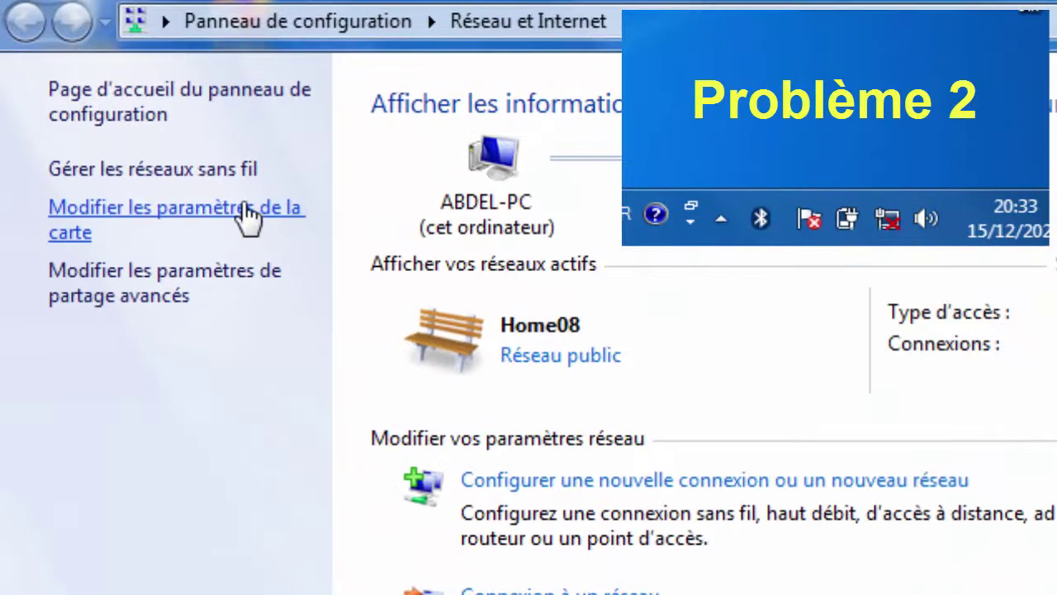
left_click(180, 234)
Step: Disable the wireless connection "Connexion réseau sans fil" and check the network status in the notification area
left_click(413, 200)
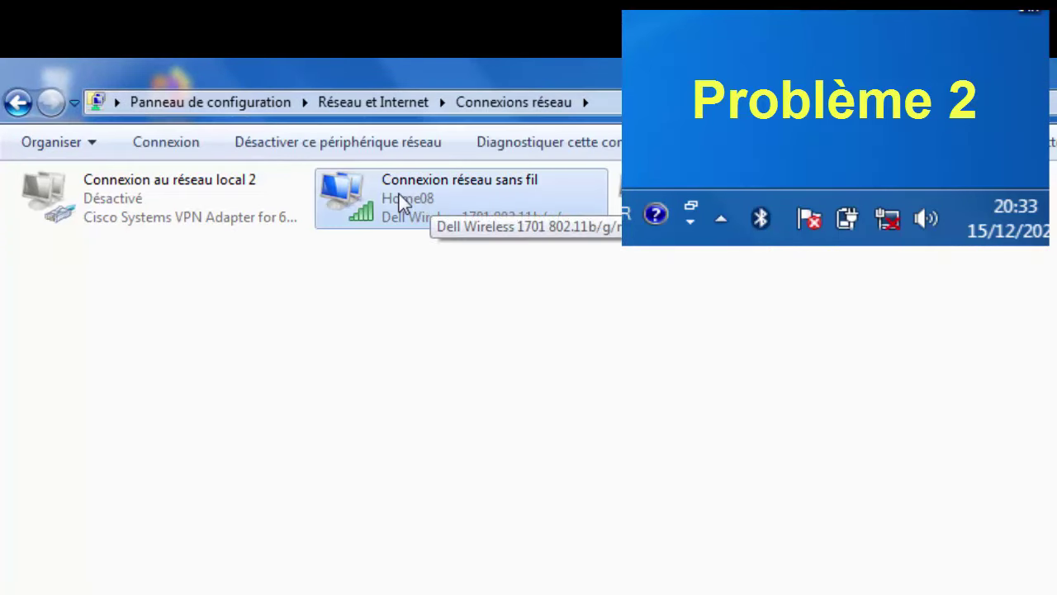
right_click(400, 196)
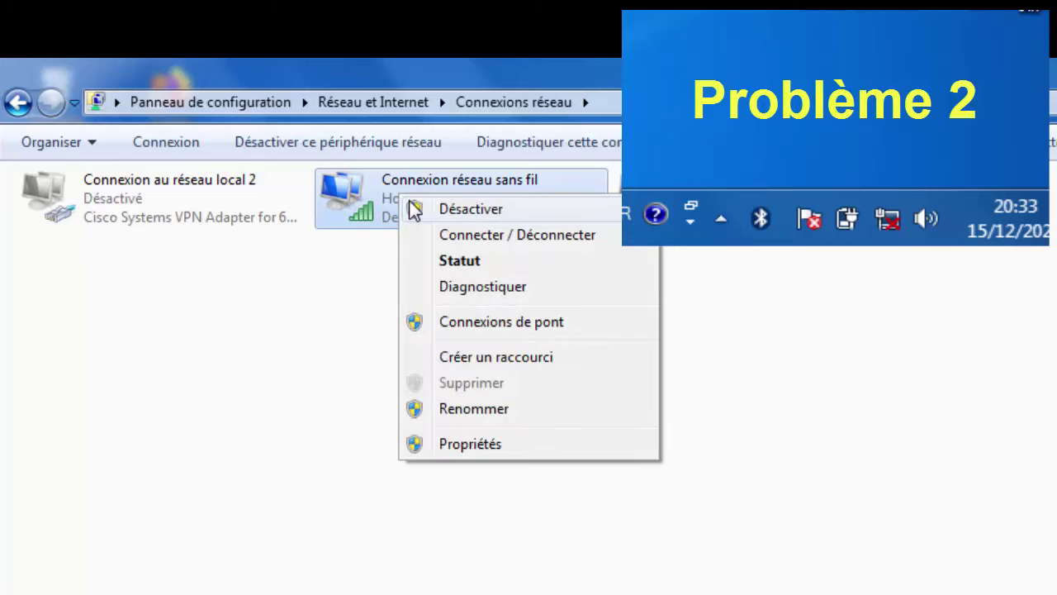
left_click(450, 211)
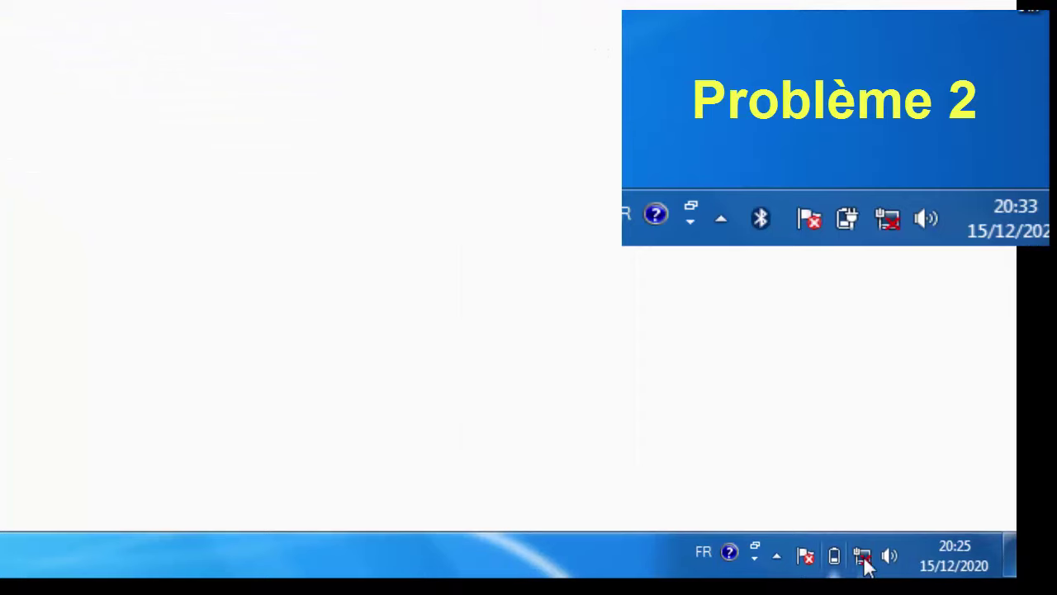
mouse_move(864, 563)
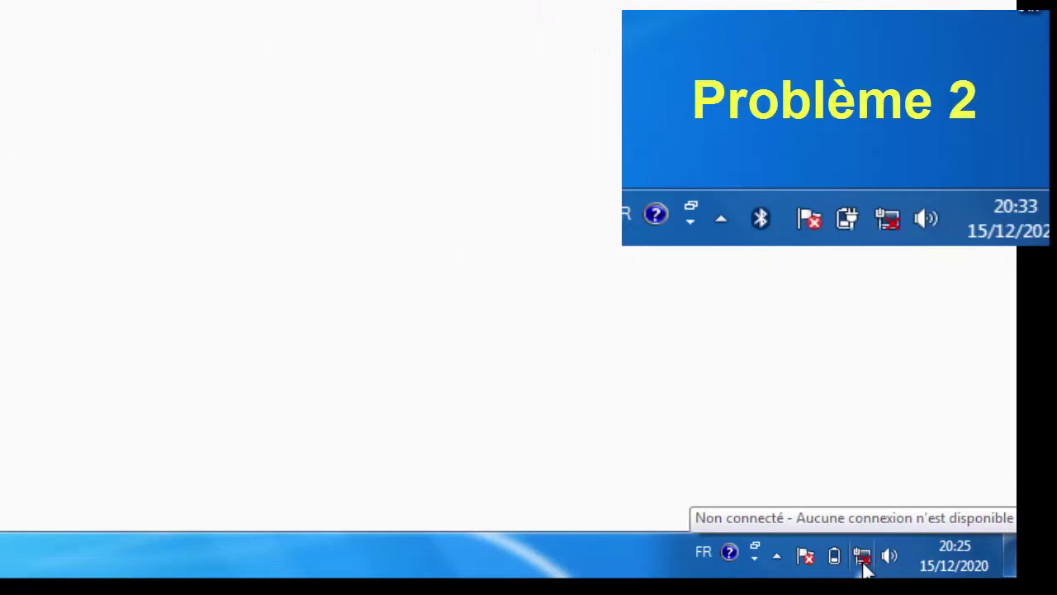
Step: Re-enable the wireless connection "Connexion réseau sans fil"
left_click(417, 83)
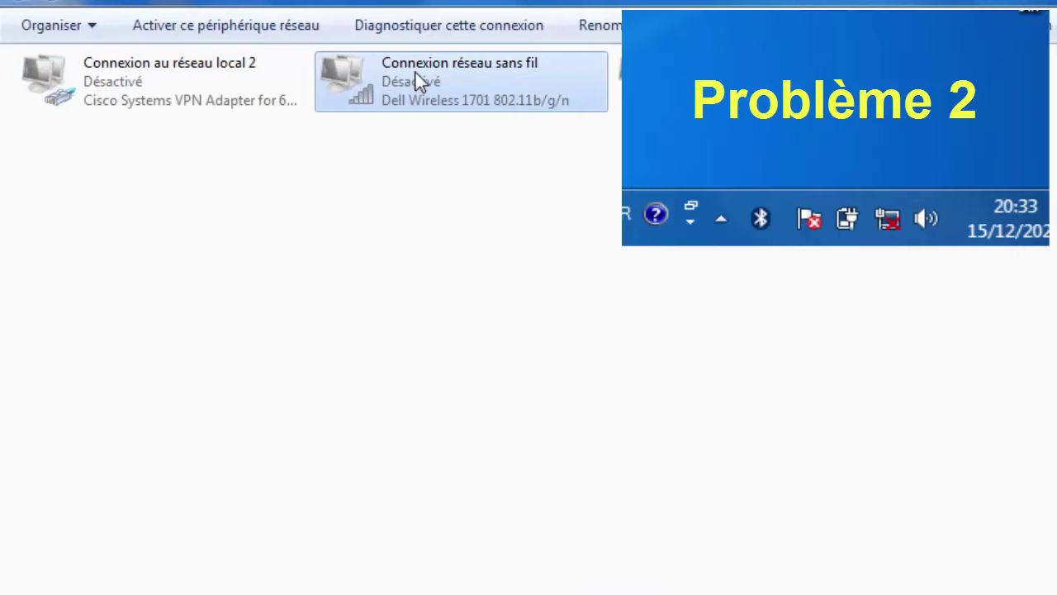
right_click(417, 83)
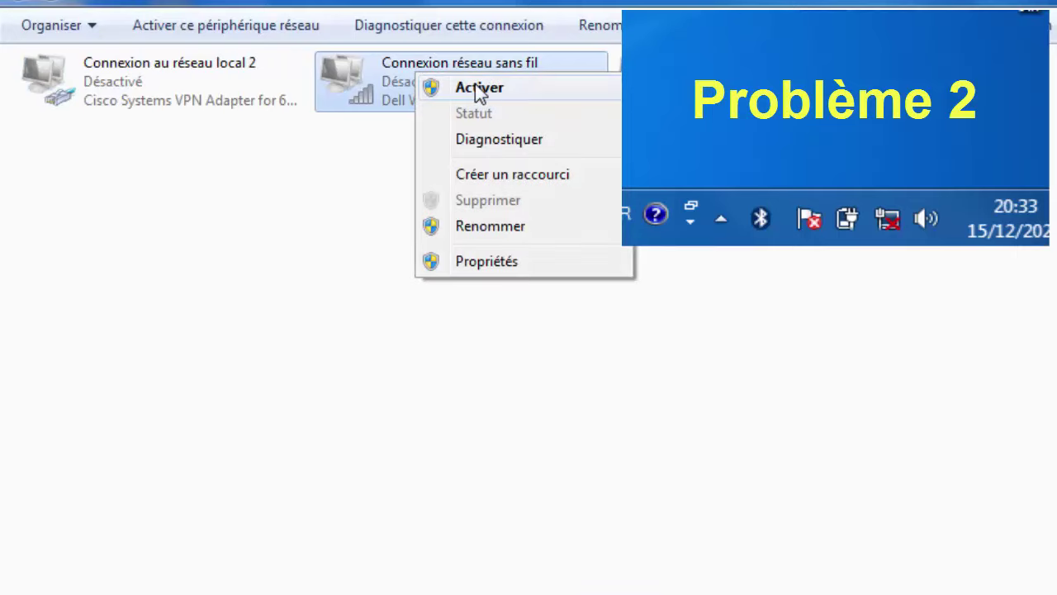
left_click(476, 91)
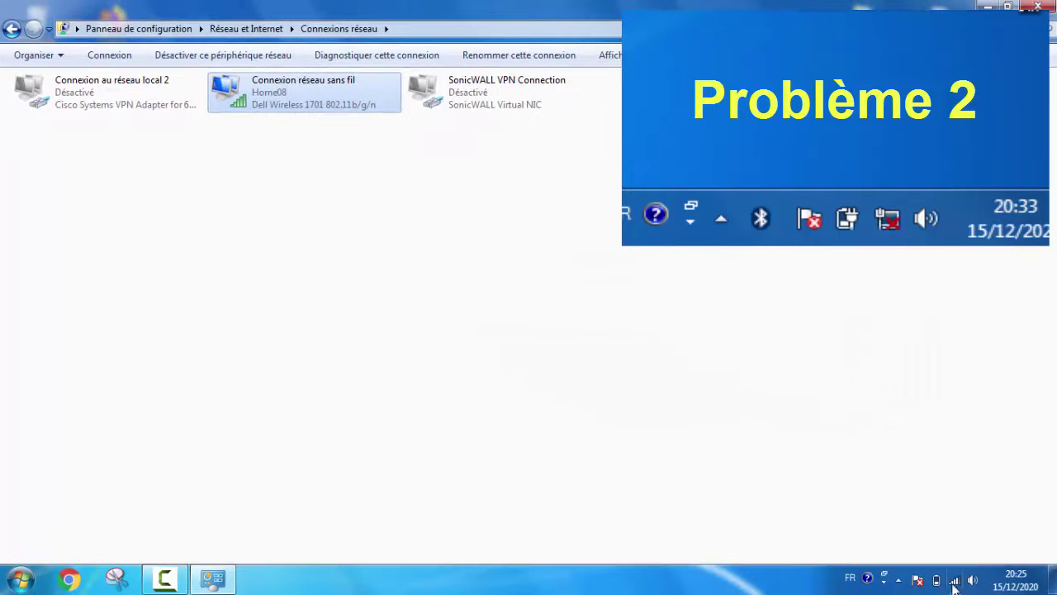
Step: Close the Connexions réseau window and return to the desktop
left_click(1042, 6)
right_click(552, 217)
left_click(602, 255)
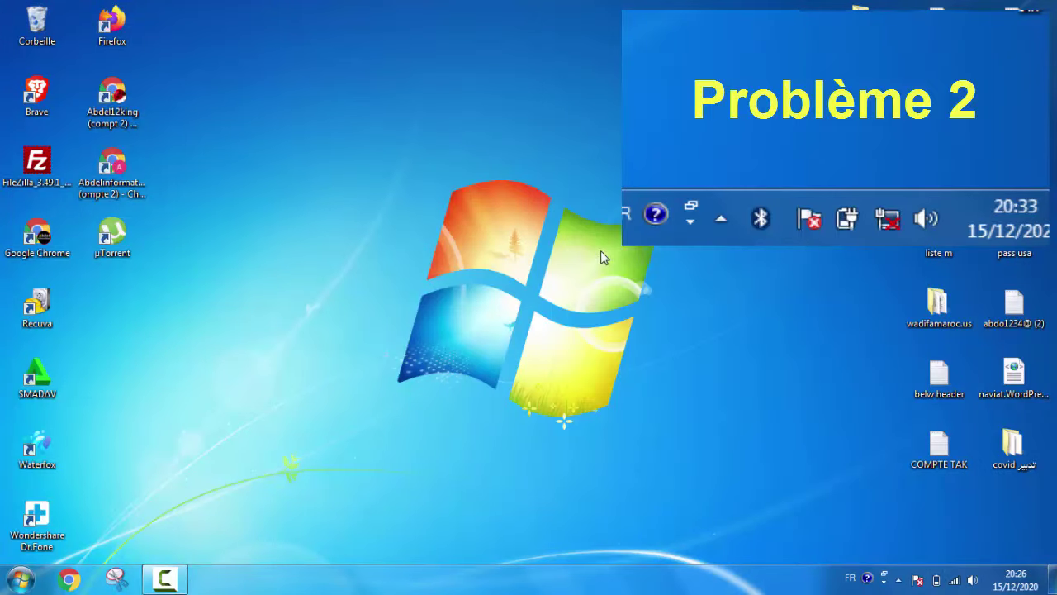
Step: Reopen the Device Manager from the computer's system properties
left_click(20, 578)
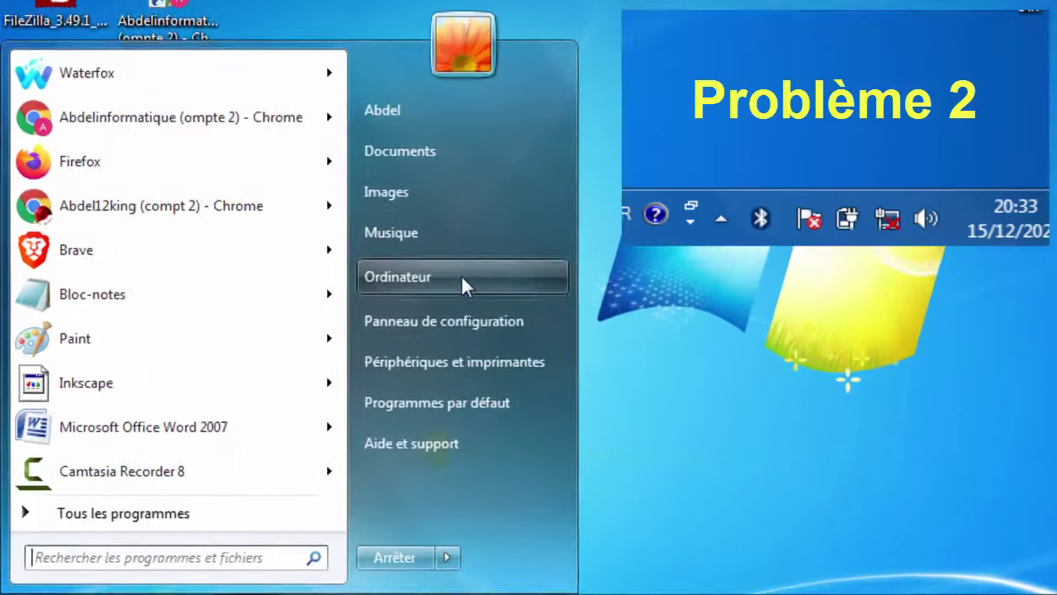
right_click(460, 279)
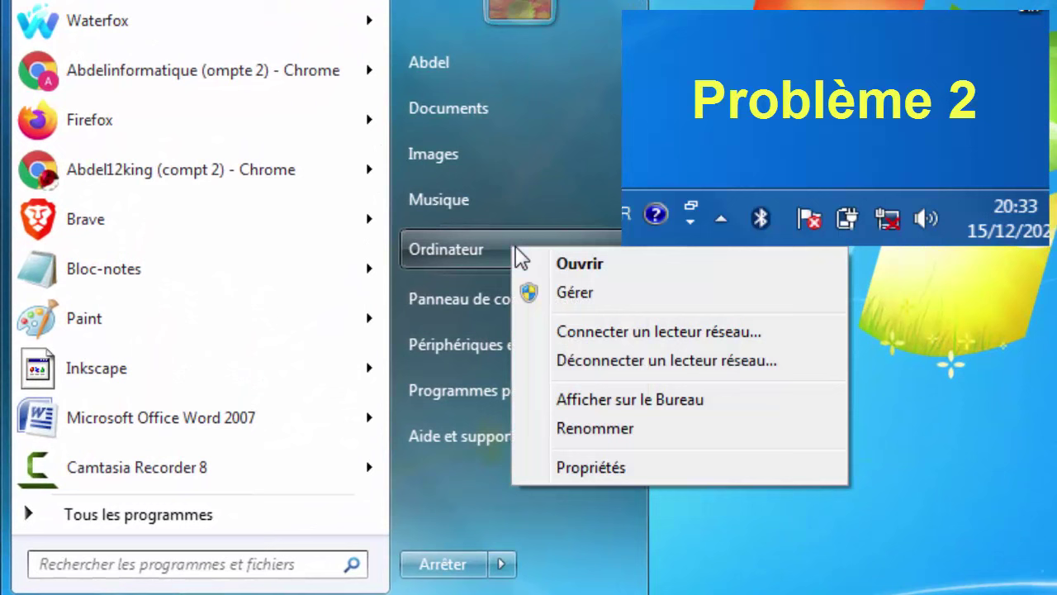
left_click(591, 468)
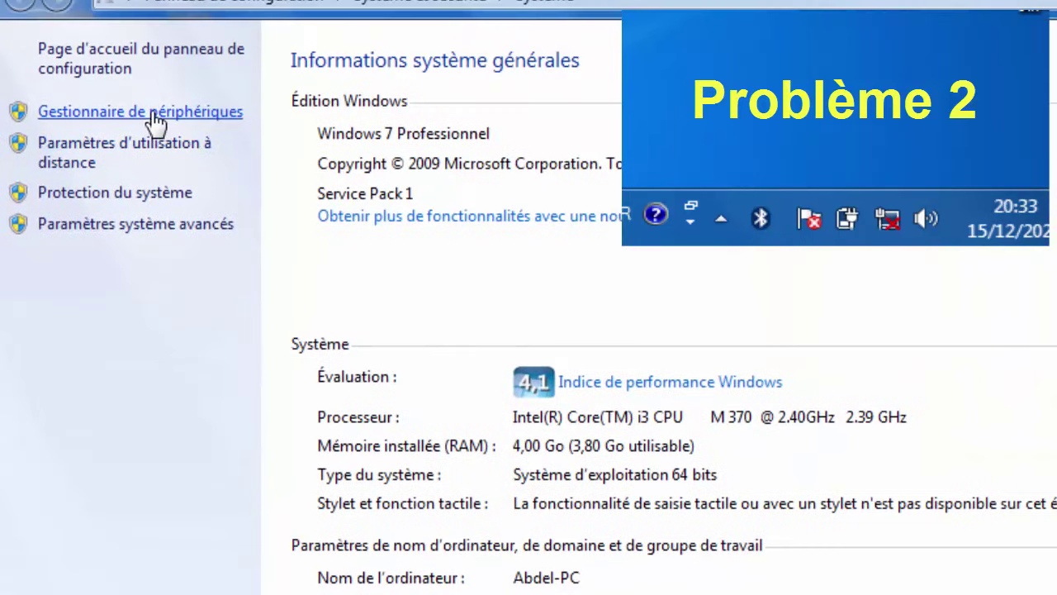
left_click(178, 115)
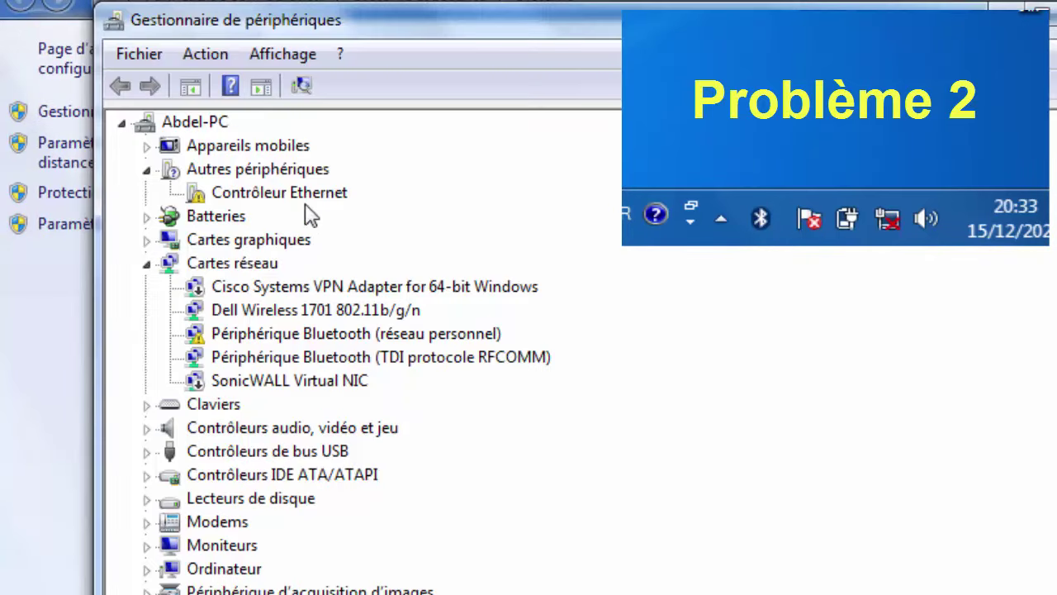
Step: Disable the Dell Wireless 1701 802.11b/g/n adapter under Cartes réseau, confirm the deactivation, and check the network status
left_click(252, 313)
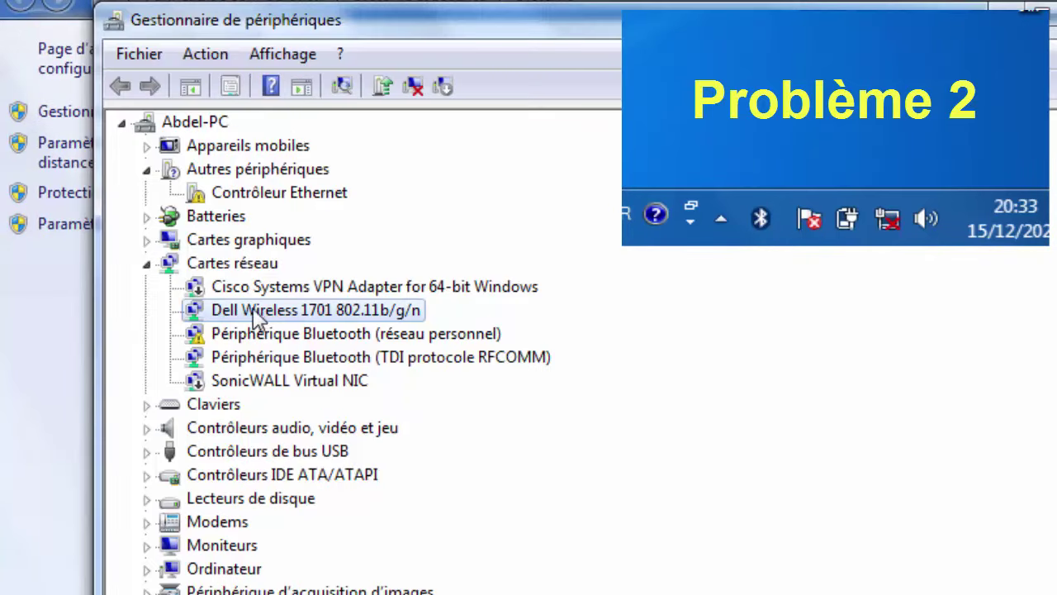
right_click(249, 315)
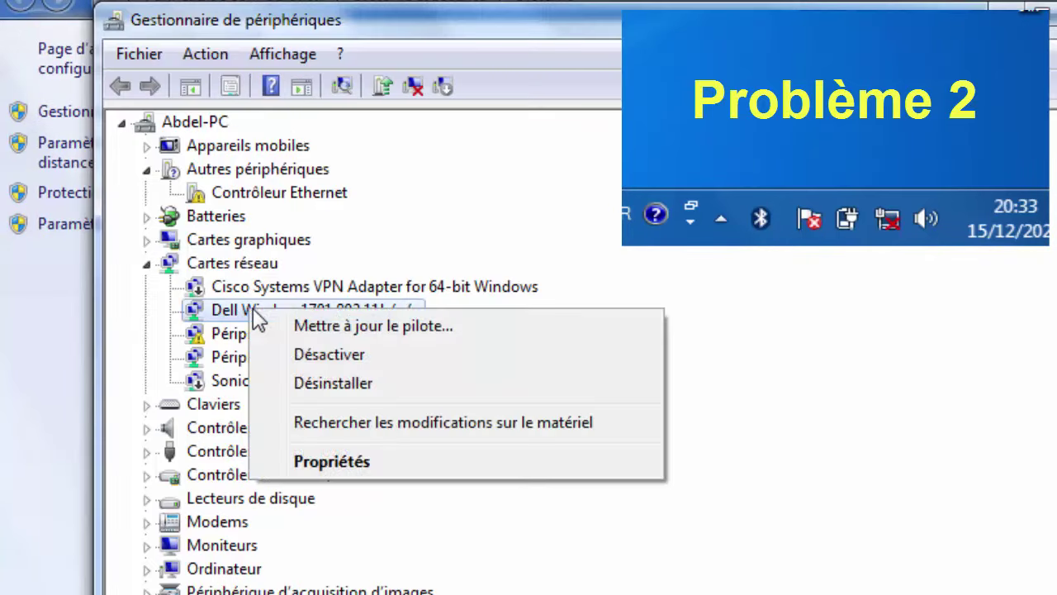
left_click(351, 357)
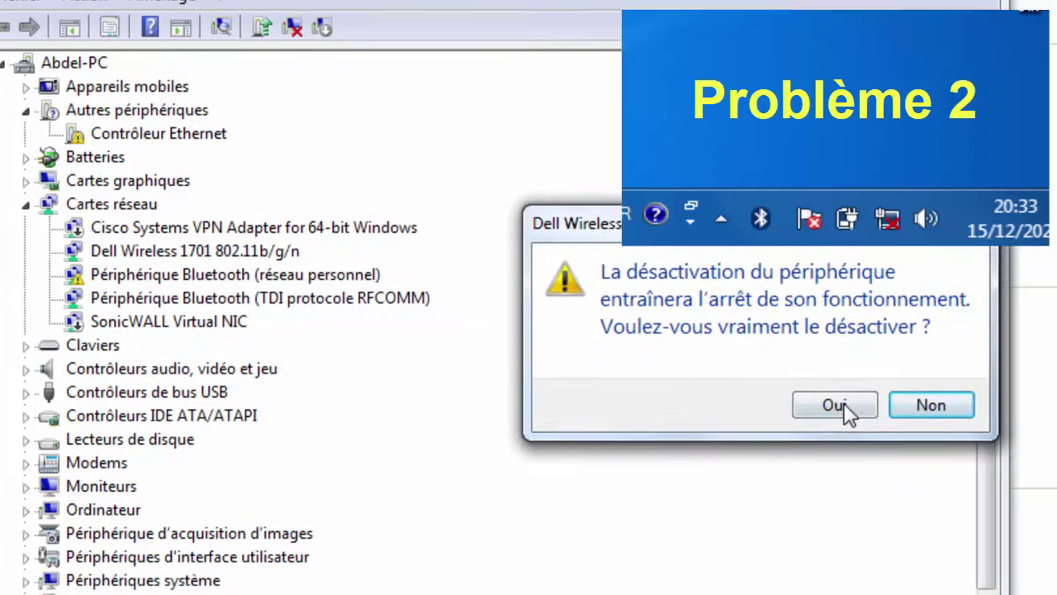
left_click(955, 463)
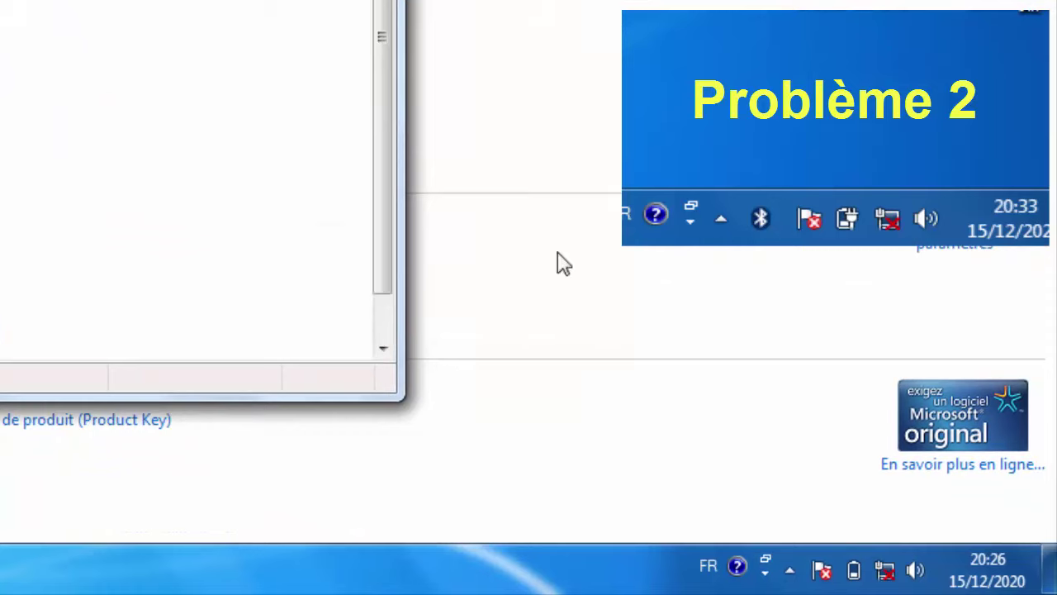
mouse_move(888, 578)
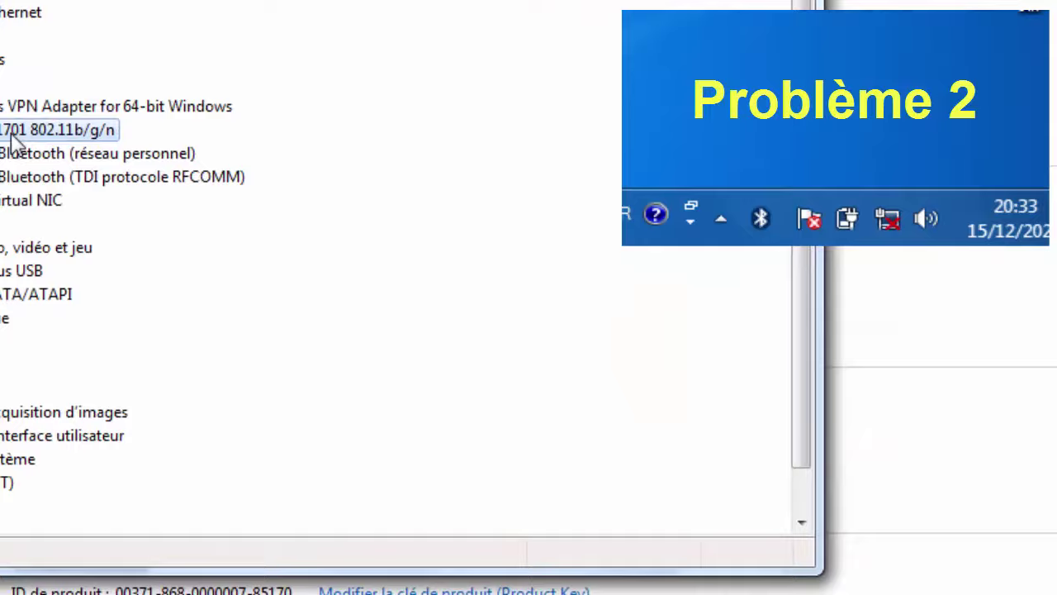
Step: Re-enable the Dell Wireless 1701 802.11b/g/n adapter and move the Windows colour-scheme dialog out of the way
right_click(49, 136)
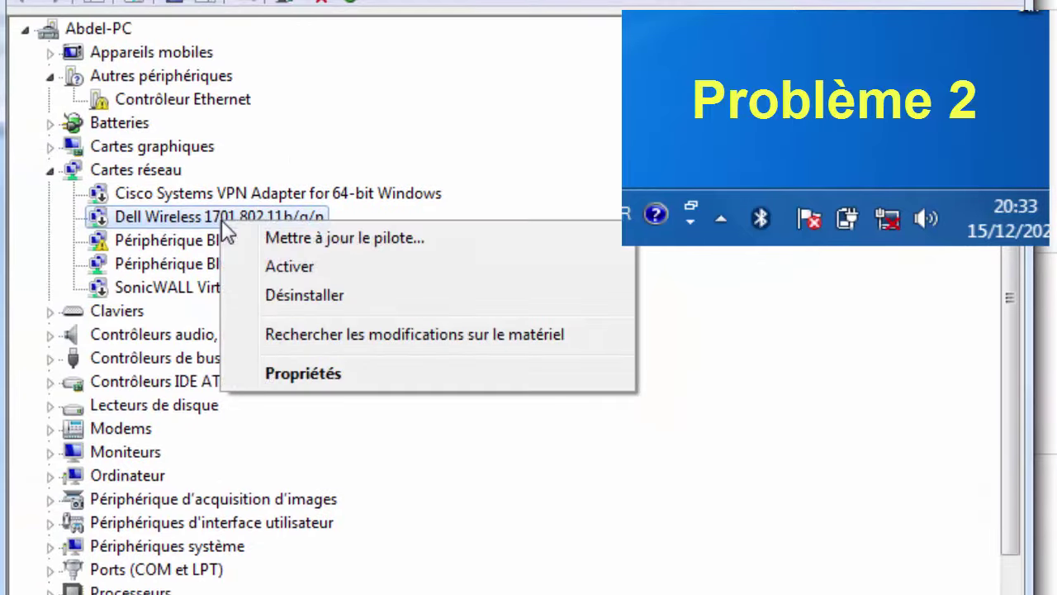
left_click(293, 266)
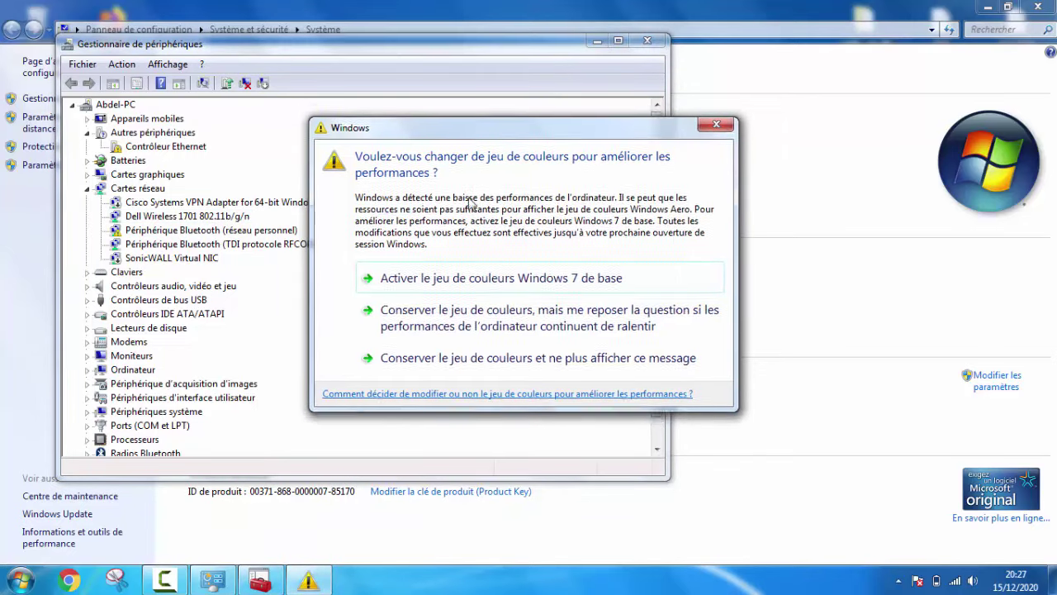
left_click_drag(452, 121, 546, 568)
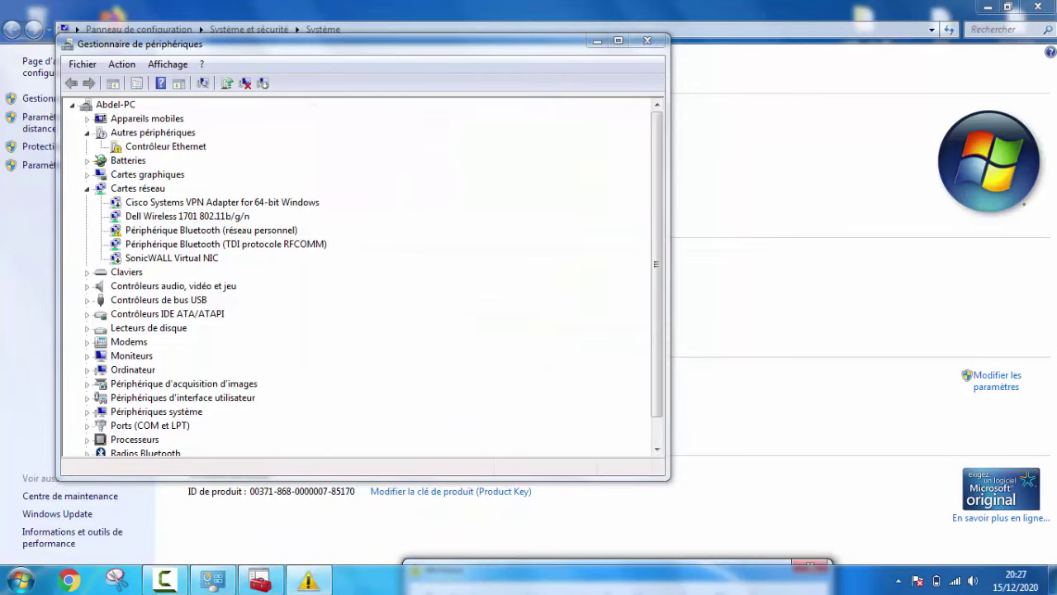